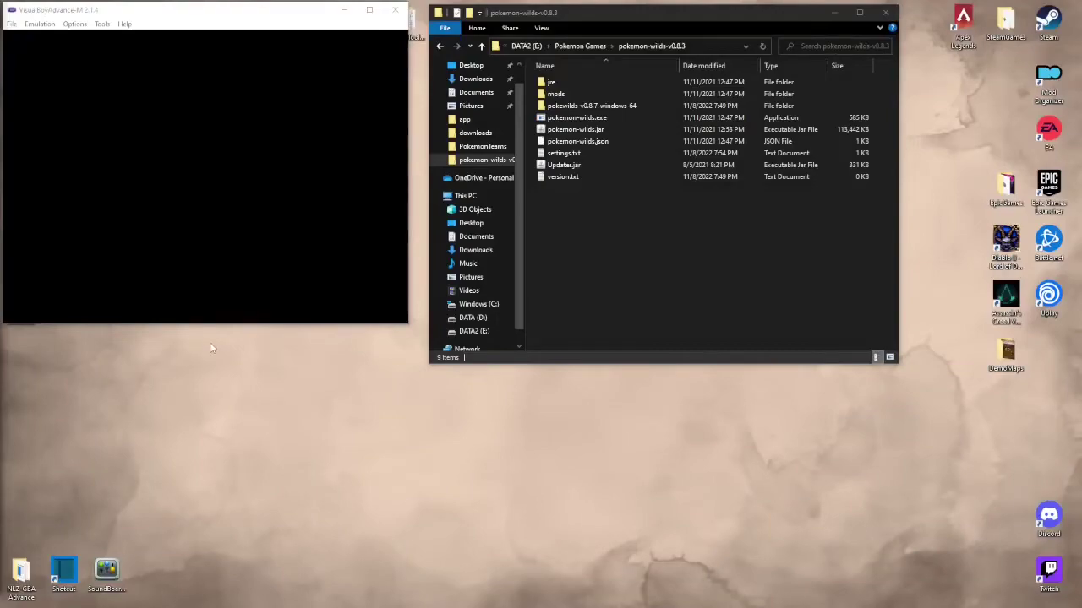
Open the emulator's joypad input configuration and place the dialog over the emulator window, showing the Player 1 standard bindings
{"action": "left_click", "coordinate": [166, 154]}
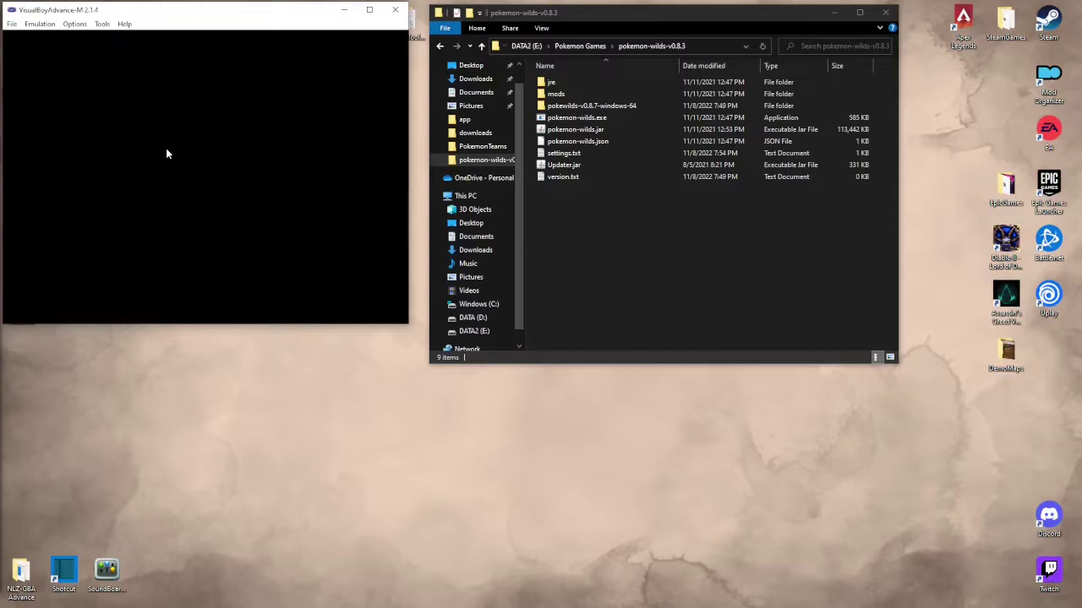
{"action": "left_click", "coordinate": [39, 24]}
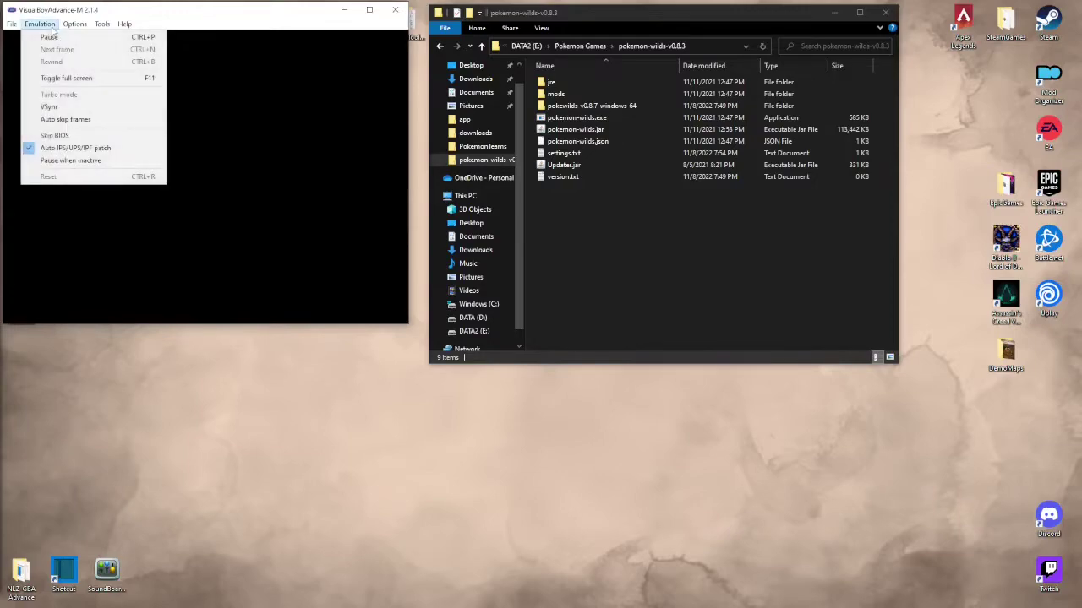
{"action": "mouse_move", "coordinate": [76, 26]}
{"action": "mouse_move", "coordinate": [93, 78]}
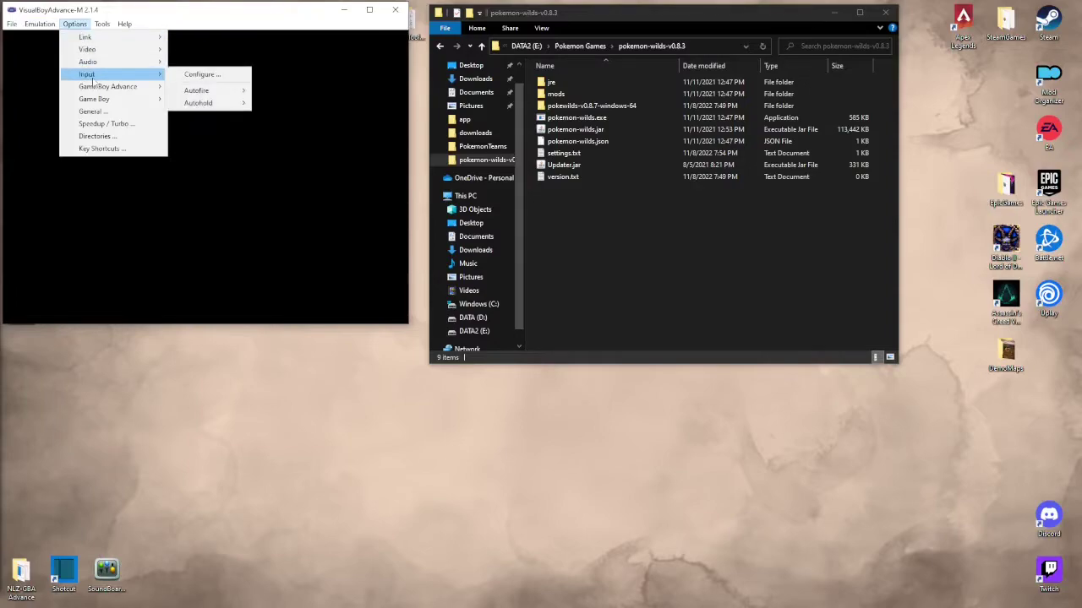
{"action": "left_click", "coordinate": [221, 78]}
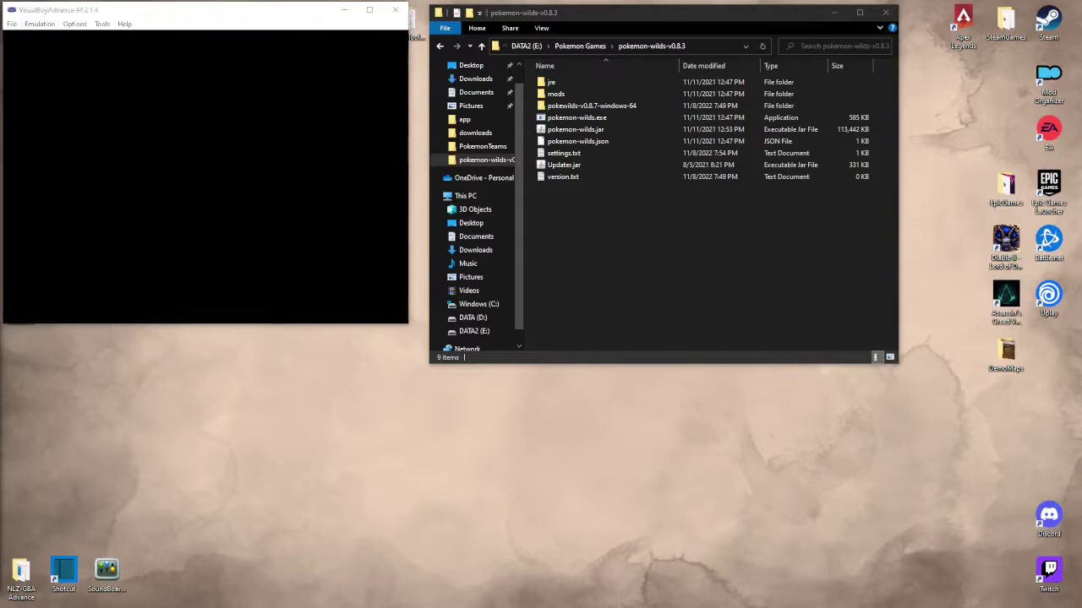
{"action": "left_click_drag", "start_coordinate": [409, 144], "coordinate": [294, 91]}
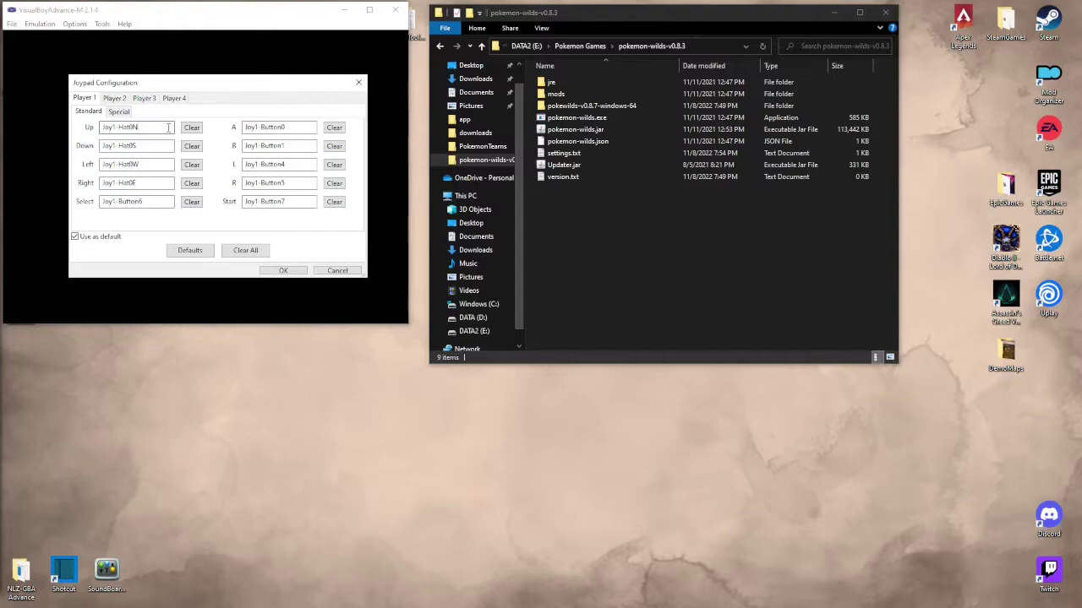
{"action": "left_click", "coordinate": [244, 251]}
Review the keyboard-A to keyboard-R mapping lines in settings.txt of the pokemon-wilds-v0.8.3 folder, and close the file
{"action": "double_click", "coordinate": [594, 151]}
{"action": "left_click_drag", "start_coordinate": [453, 209], "coordinate": [612, 62]}
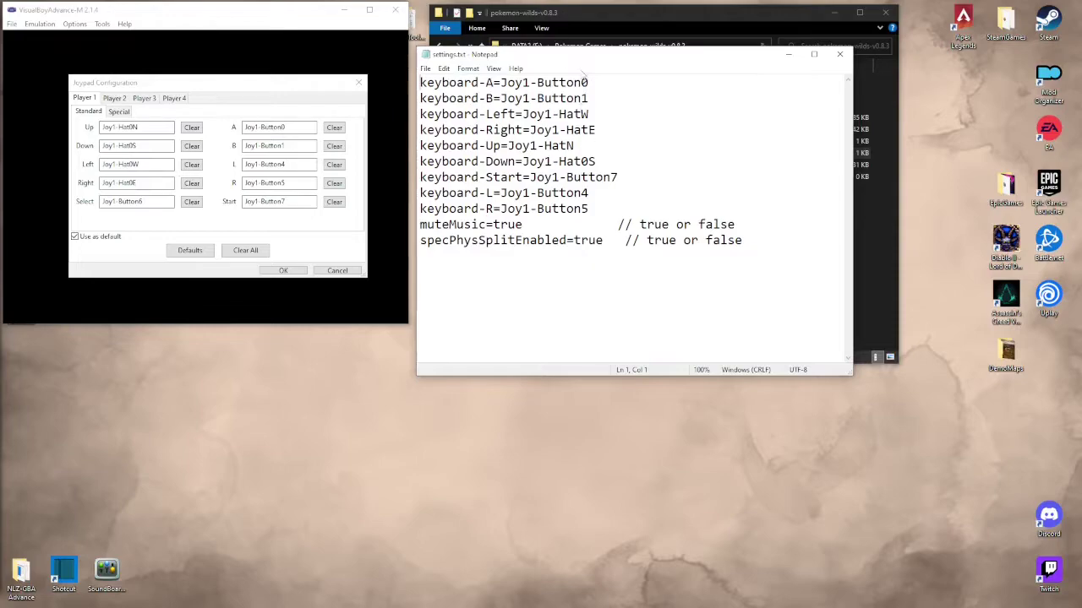
{"action": "left_click_drag", "start_coordinate": [420, 82], "coordinate": [608, 208]}
{"action": "left_click", "coordinate": [607, 208]}
{"action": "left_click", "coordinate": [839, 56]}
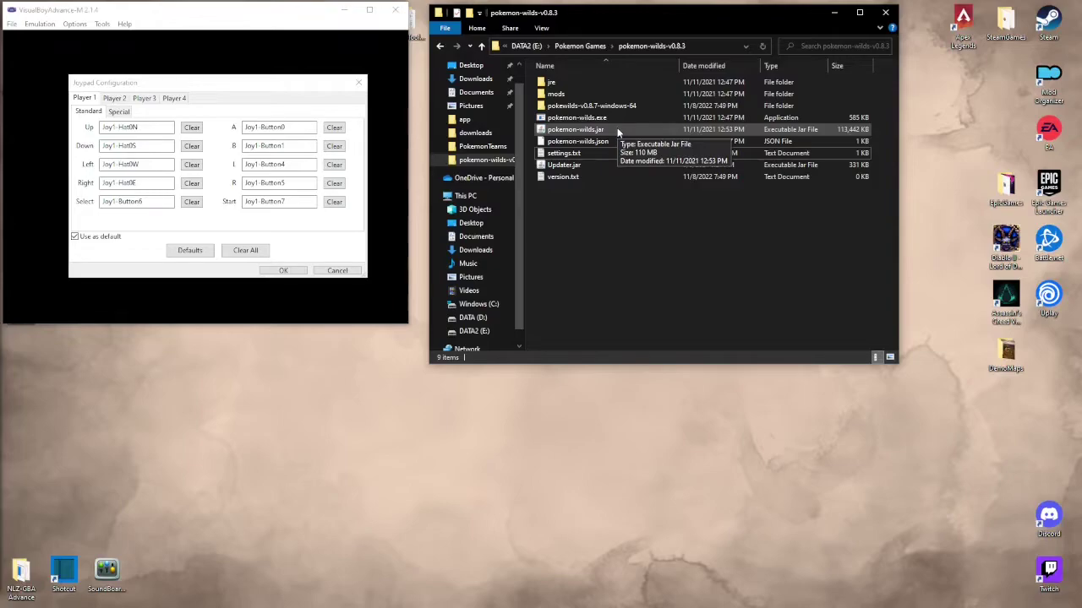
{"action": "double_click", "coordinate": [575, 153]}
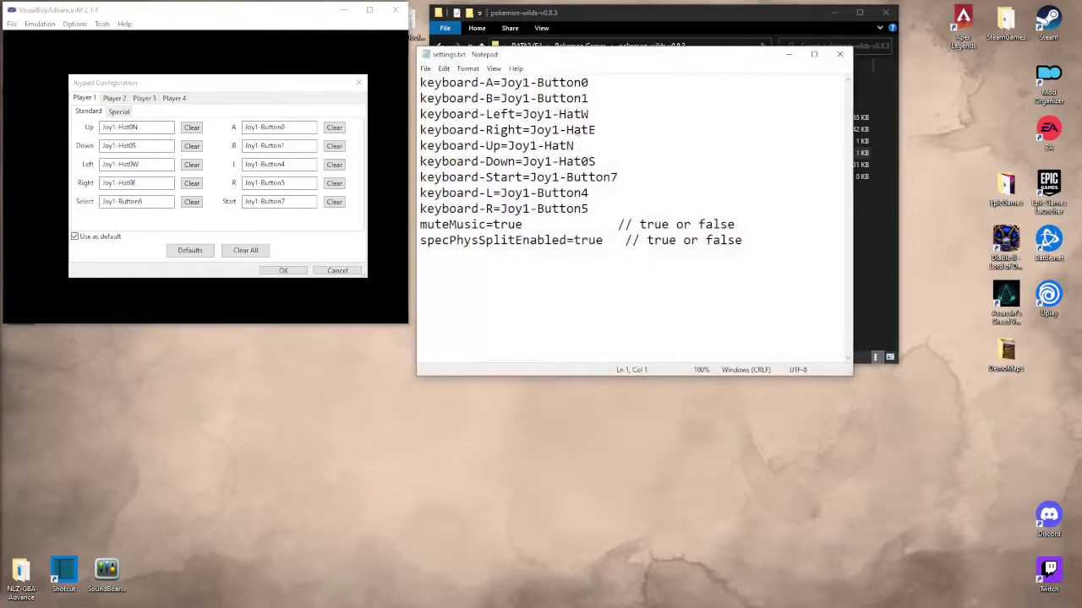
{"action": "left_click", "coordinate": [839, 53]}
{"action": "left_click", "coordinate": [715, 205]}
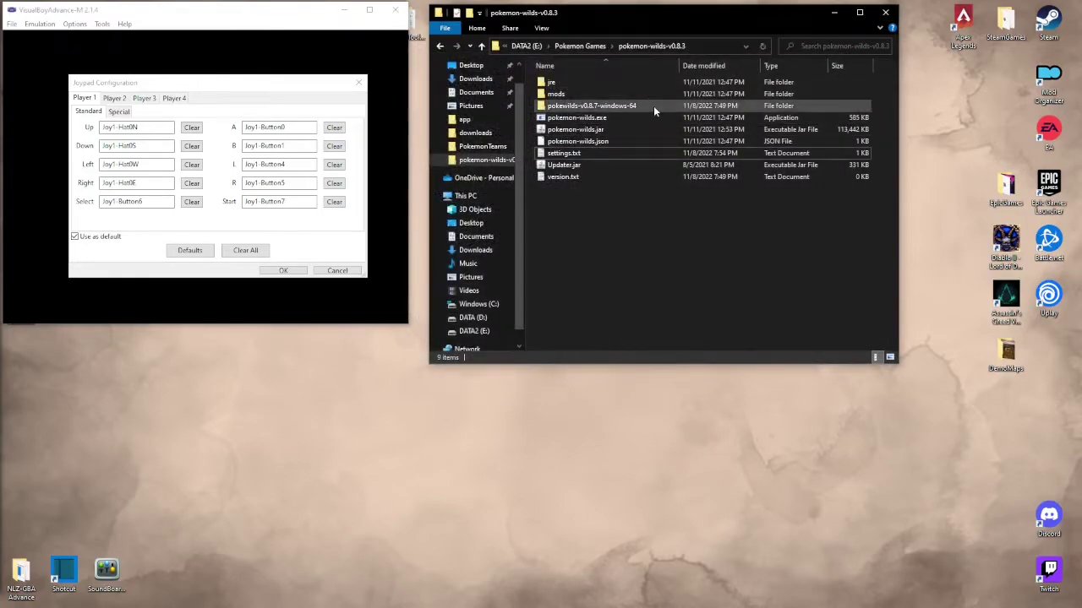
Go into the pokewilds-v0.8.7-windows-64 folder and check the button mappings in its settings.txt, closing the file unchanged
{"action": "double_click", "coordinate": [653, 106]}
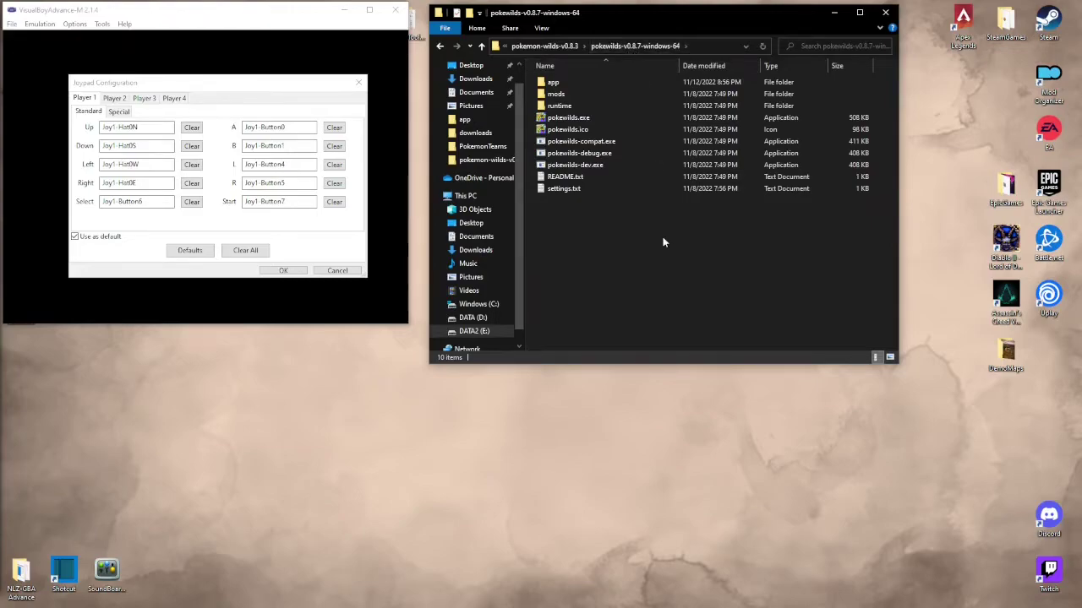
{"action": "double_click", "coordinate": [592, 187]}
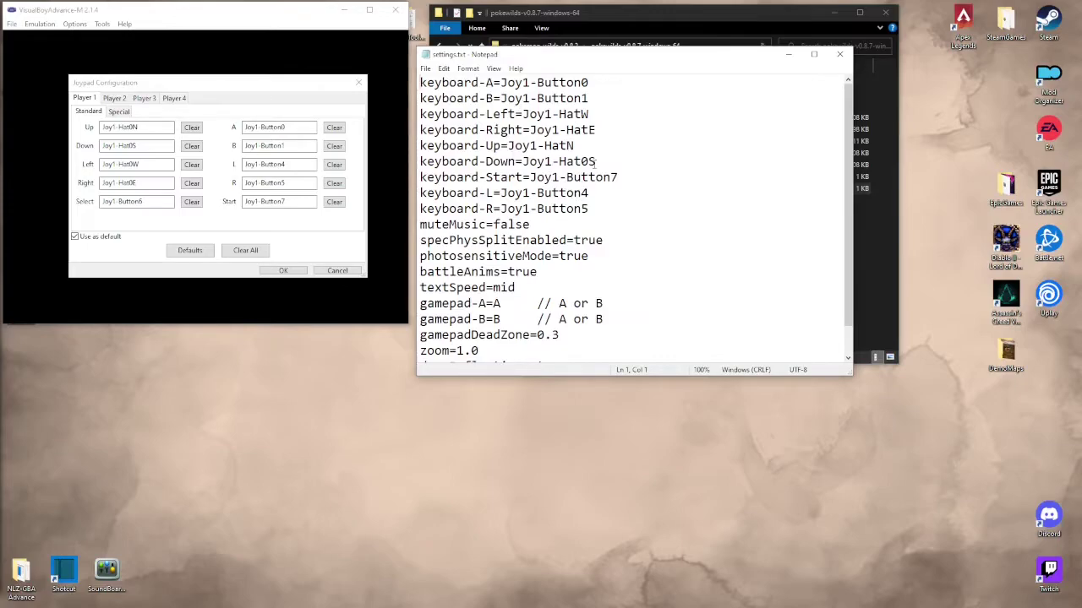
{"action": "left_click", "coordinate": [834, 57]}
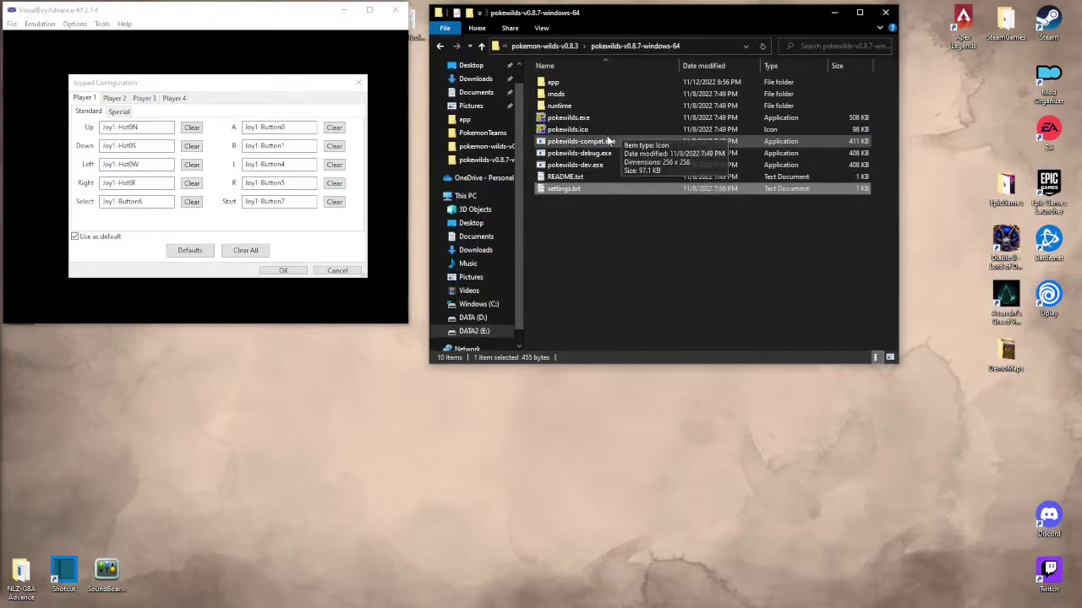
Go into the app subfolder and check the button mappings in its settings.txt, closing the file unchanged
{"action": "double_click", "coordinate": [603, 81]}
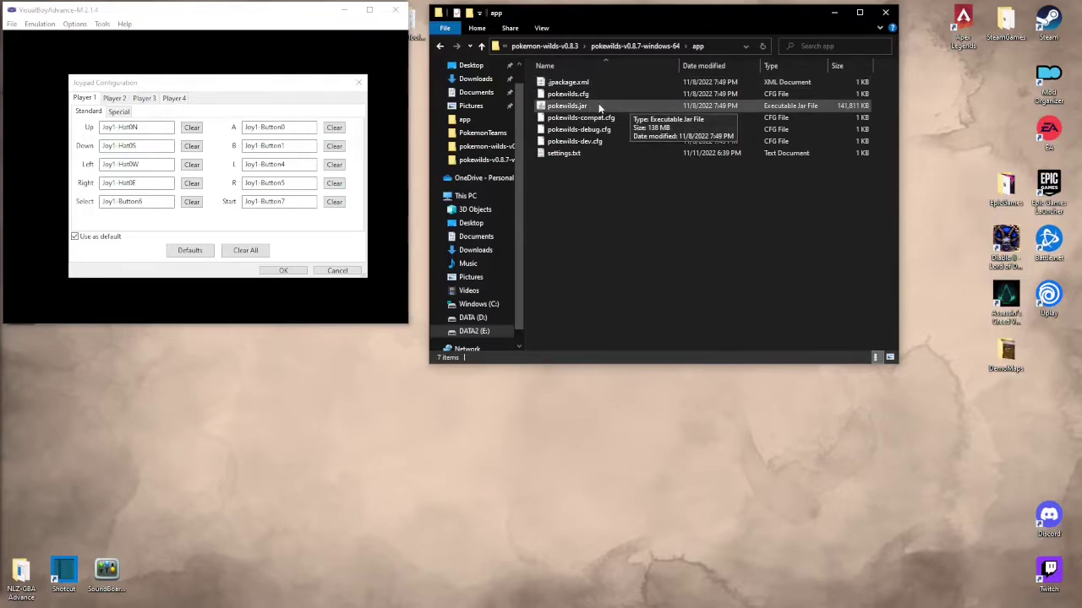
{"action": "double_click", "coordinate": [591, 153]}
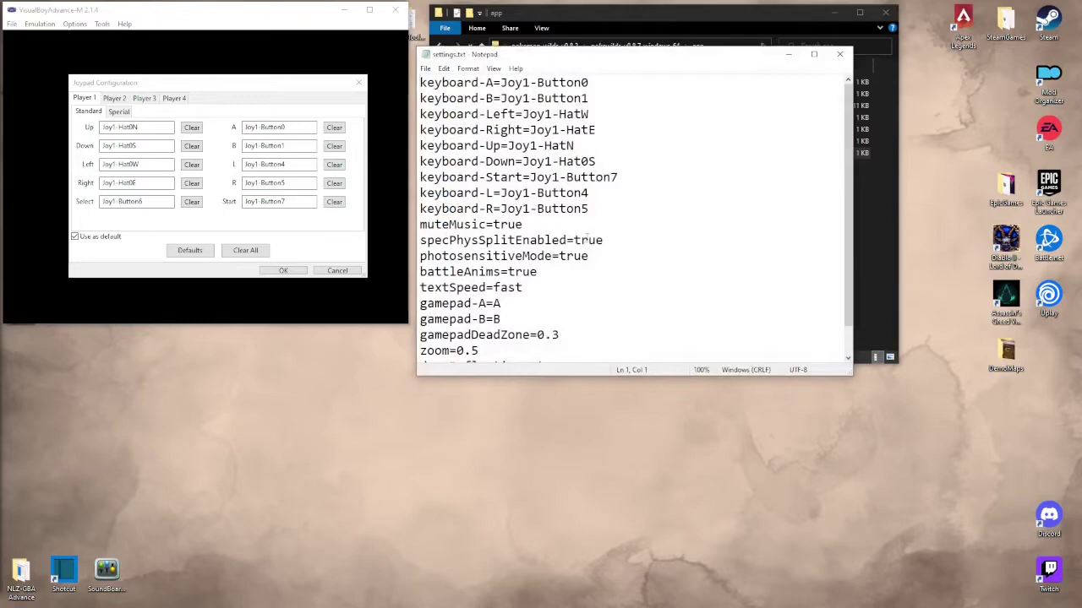
{"action": "left_click", "coordinate": [839, 54]}
{"action": "left_click", "coordinate": [653, 240]}
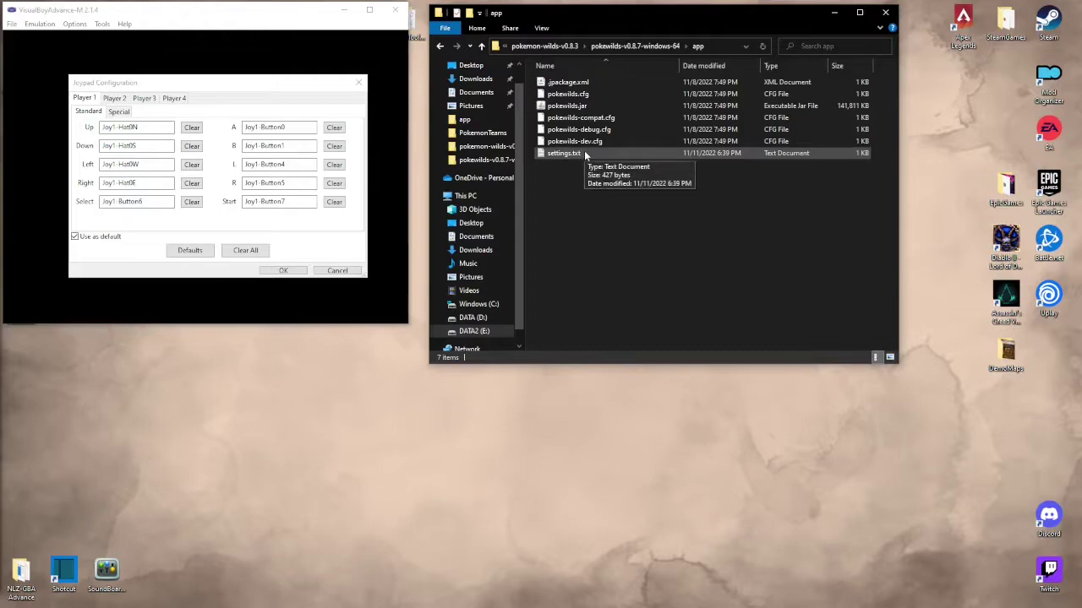
Launch the game from pokewilds.jar in the app subfolder of pokewilds-v0.8.7-windows-64
{"action": "left_click", "coordinate": [641, 44]}
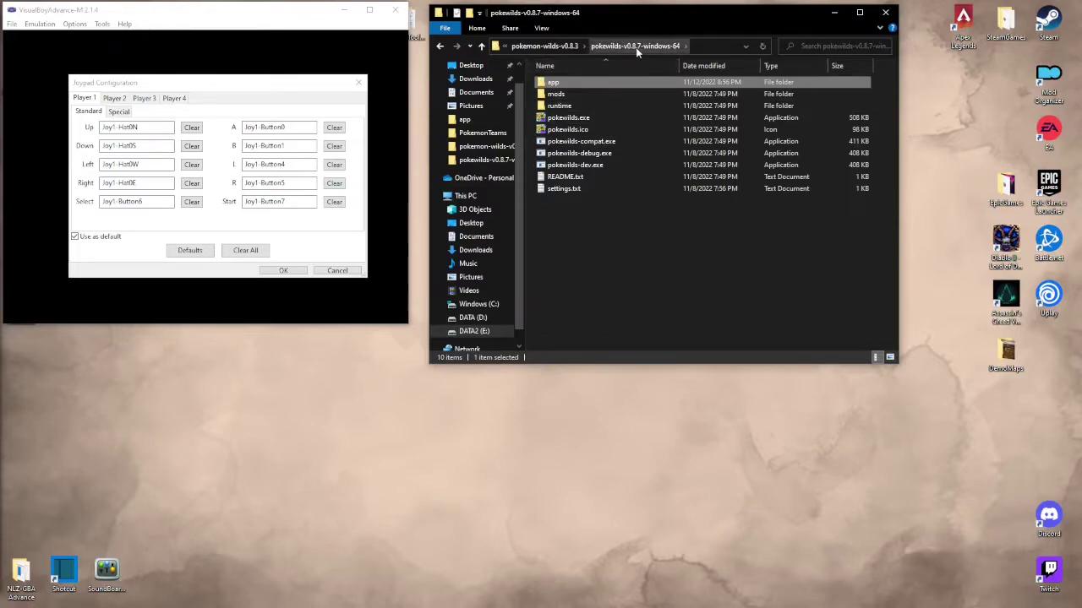
{"action": "double_click", "coordinate": [620, 80]}
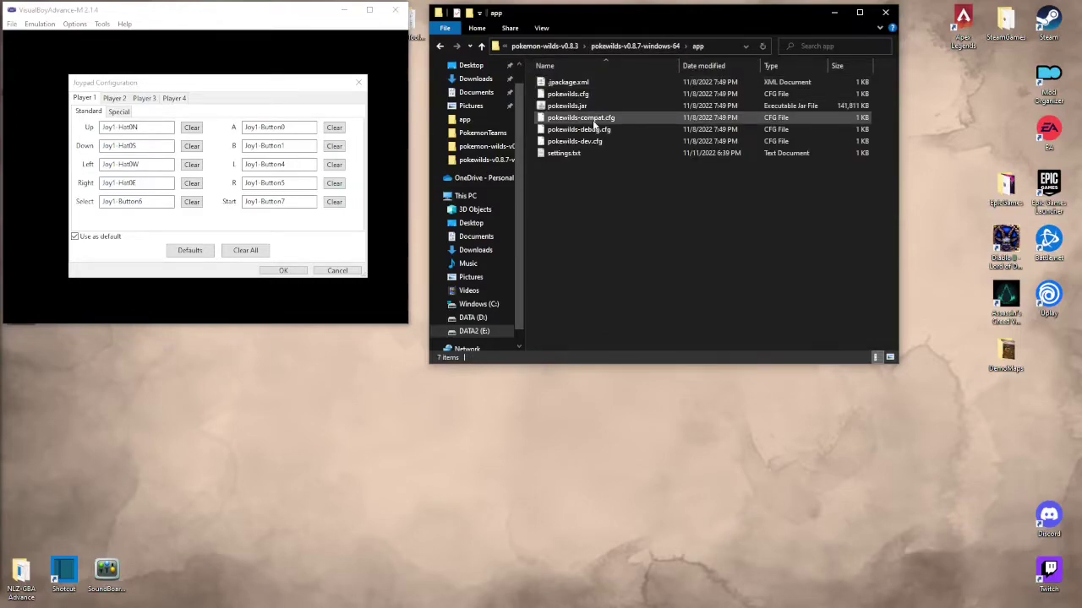
{"action": "left_click", "coordinate": [594, 106]}
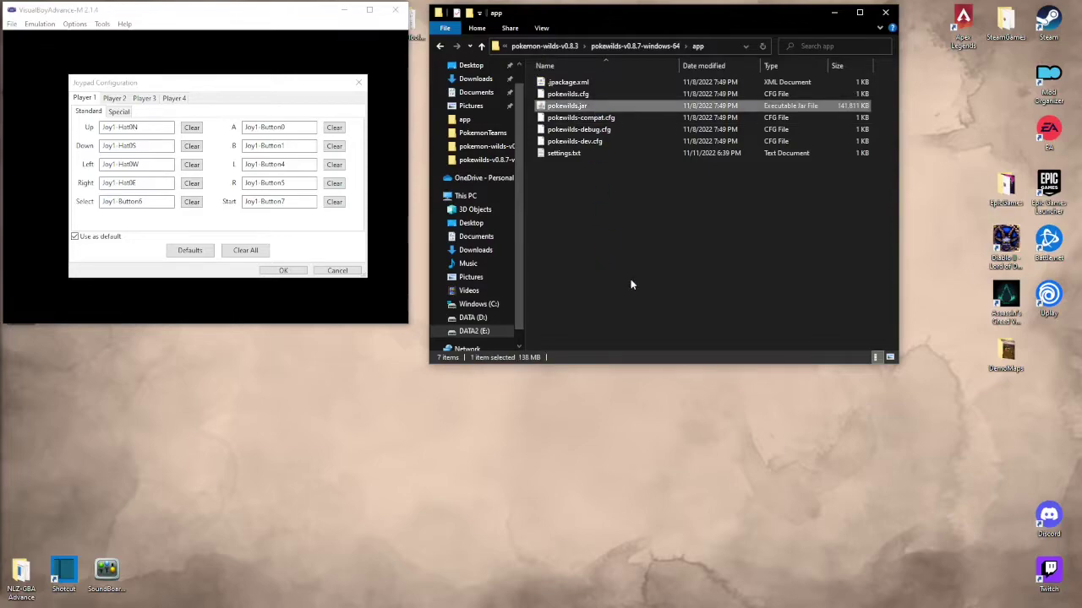
{"action": "key", "text": "Return"}
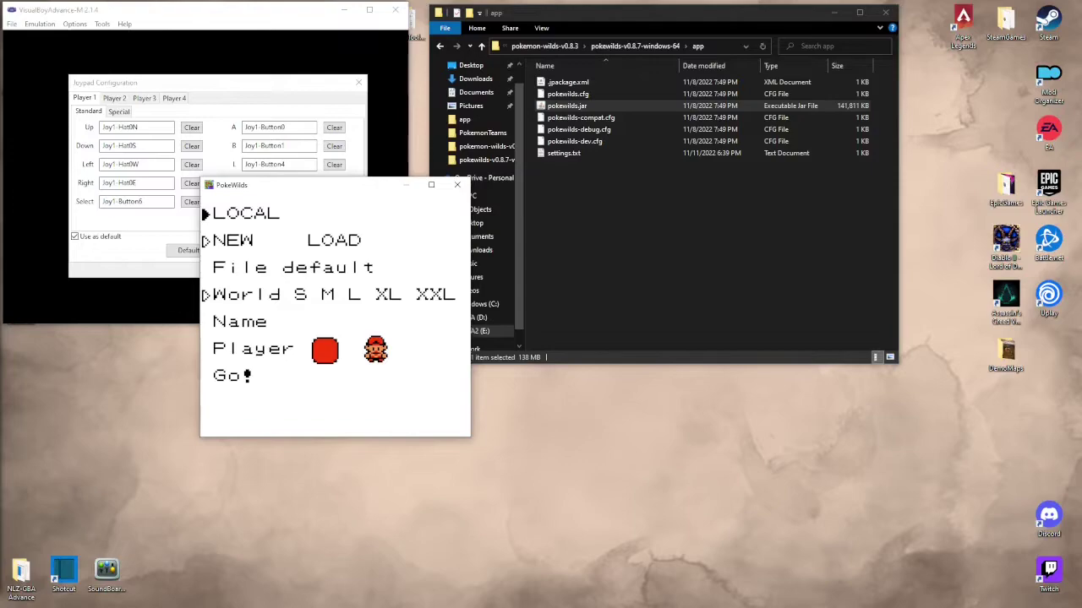
Test the up and down controls by moving the cursor through the PokeWilds start menu entries
{"action": "key", "text": "Up"}
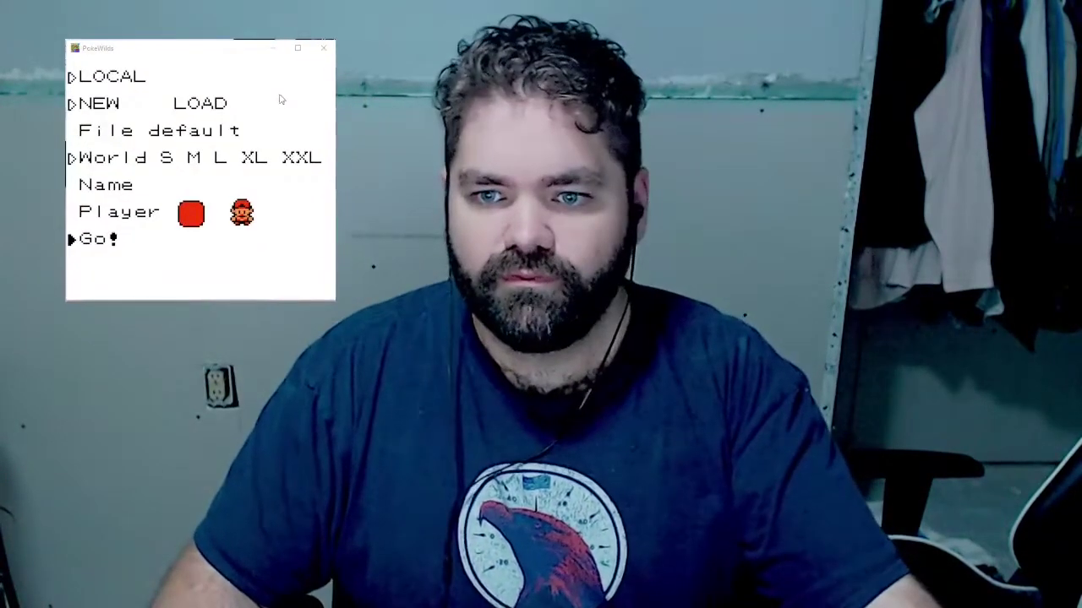
{"action": "left_click", "coordinate": [186, 51]}
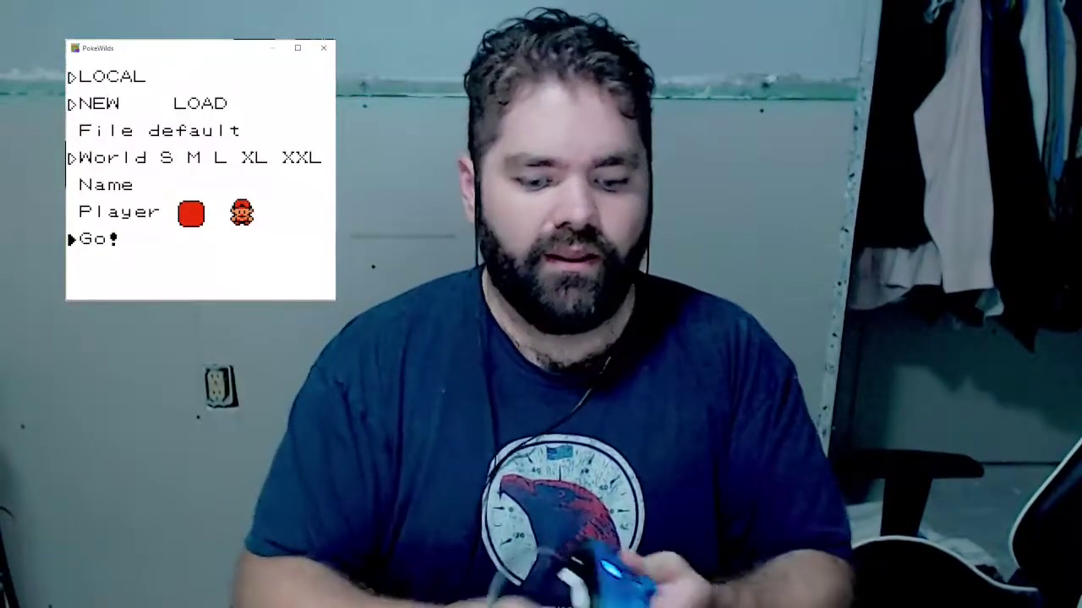
{"action": "key", "text": "Up"}
{"action": "key", "text": "Up"}
{"action": "key", "text": "Up"}
{"action": "key", "text": "Up"}
{"action": "key", "text": "Up"}
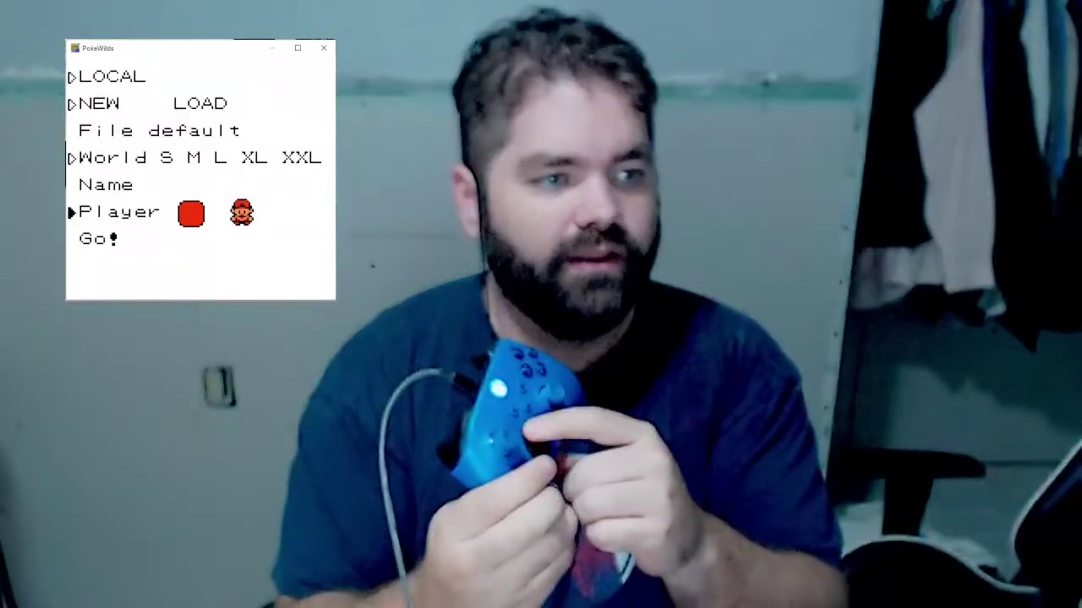
{"action": "key", "text": "Down"}
{"action": "key", "text": "Down"}
{"action": "key", "text": "Down"}
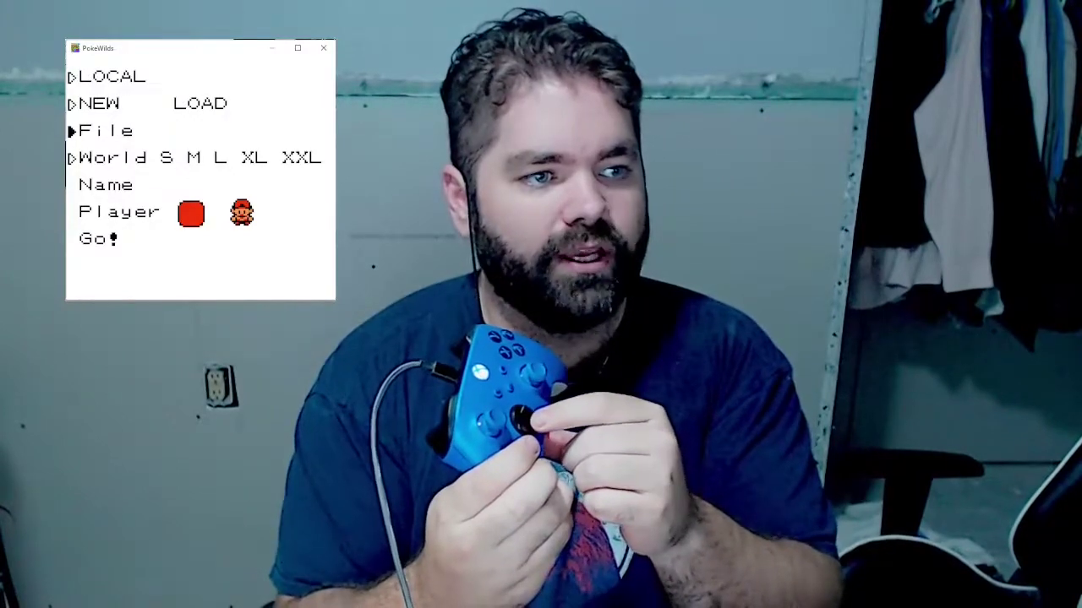
{"action": "key", "text": "Up"}
{"action": "key", "text": "Up"}
{"action": "key", "text": "Up"}
{"action": "key", "text": "Up"}
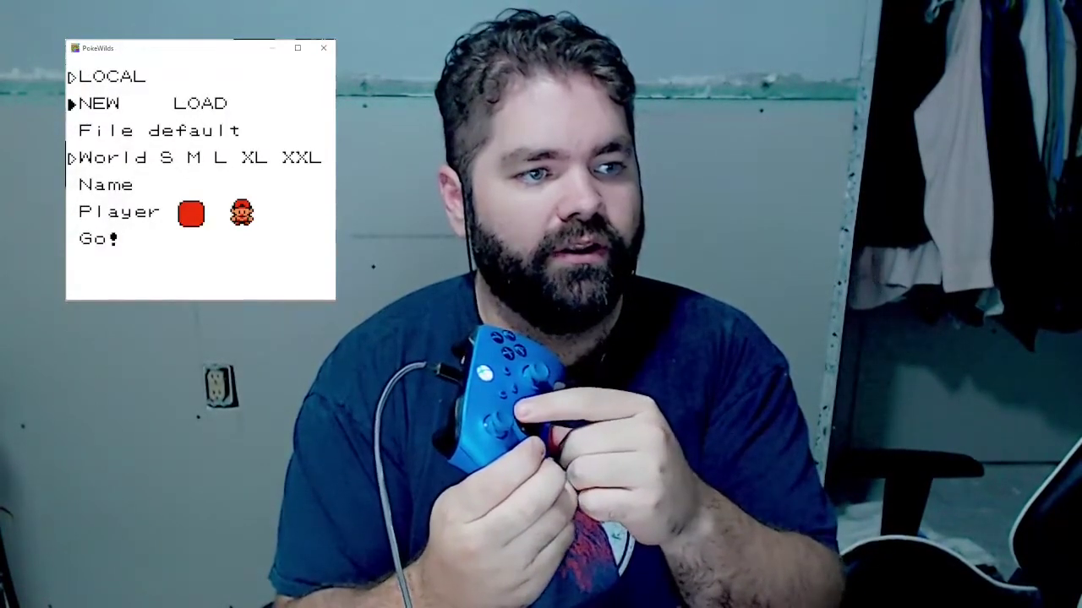